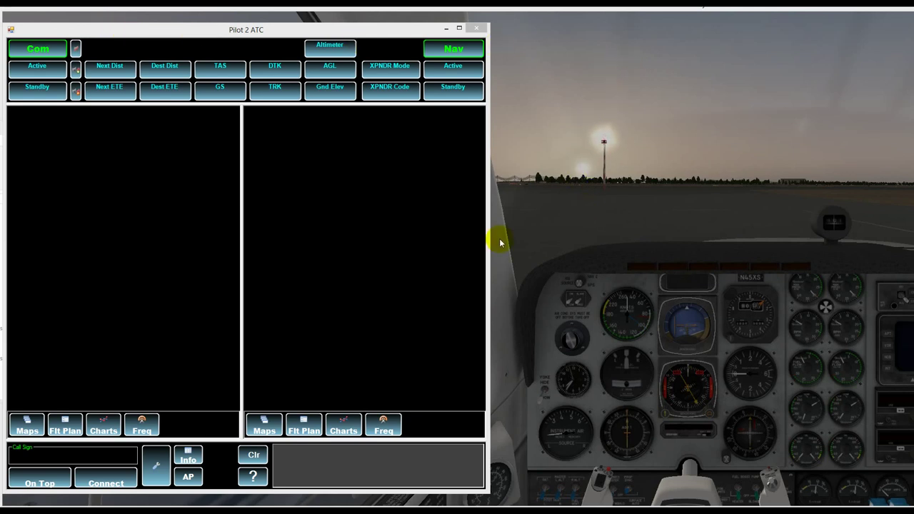
Step: Keep the Pilot 2 ATC window on top of the simulator and connect it to the flight simulator
{"action": "left_click", "coordinate": [40, 485]}
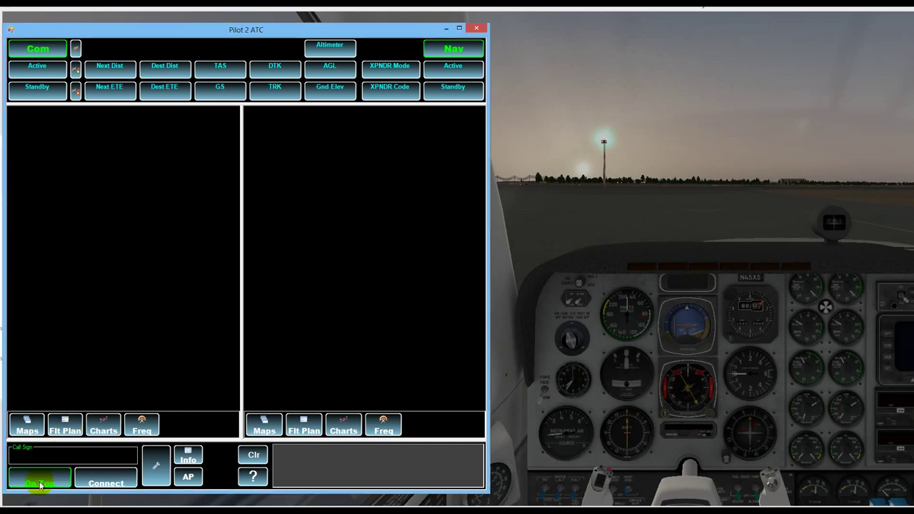
{"action": "left_click", "coordinate": [572, 230]}
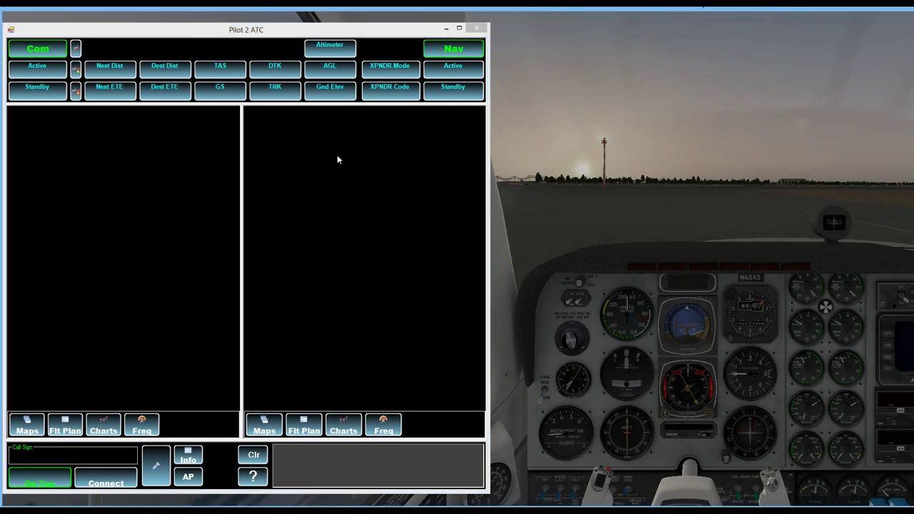
{"action": "left_click", "coordinate": [177, 29]}
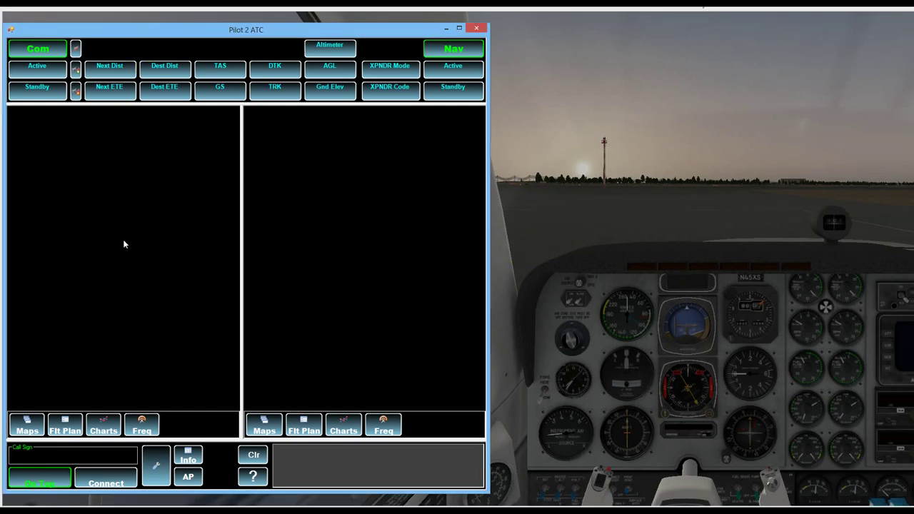
{"action": "left_click", "coordinate": [110, 484]}
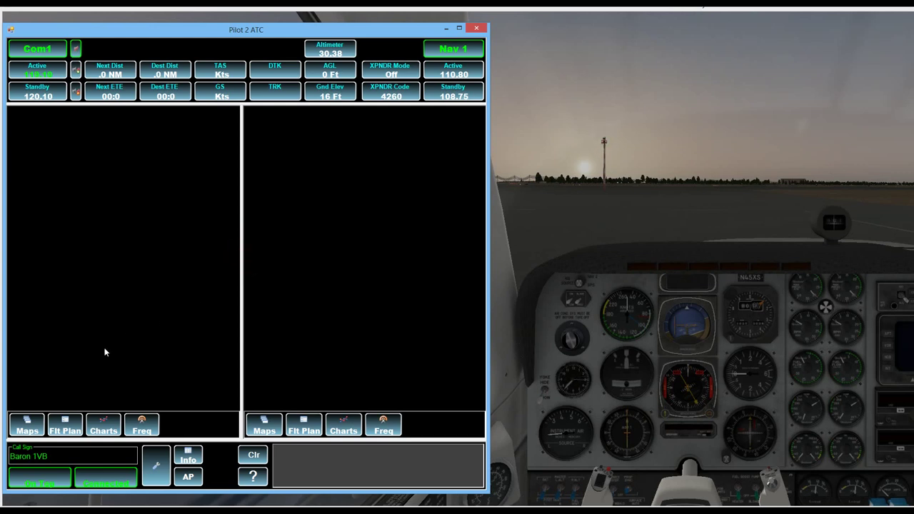
Step: Show the satellite map in the first pane and load the charts for airport KSAC in the second pane
{"action": "left_click", "coordinate": [32, 426]}
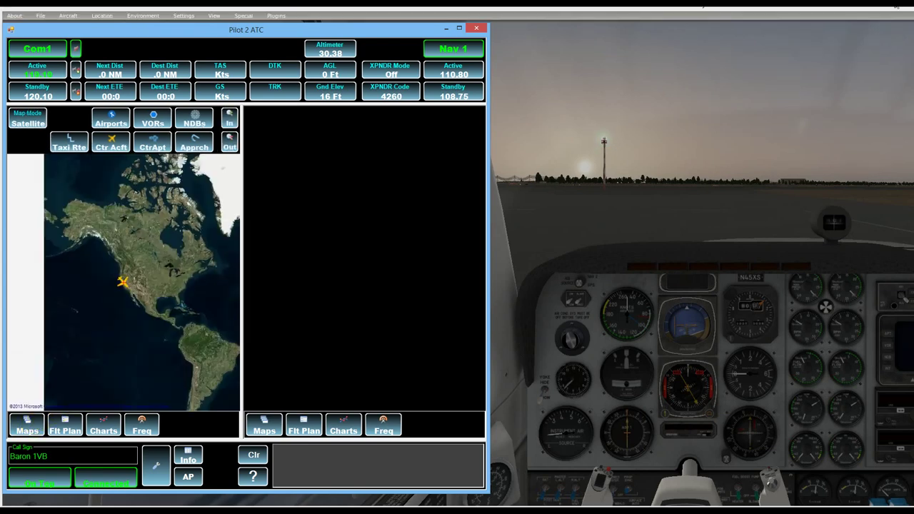
{"action": "left_click", "coordinate": [779, 96]}
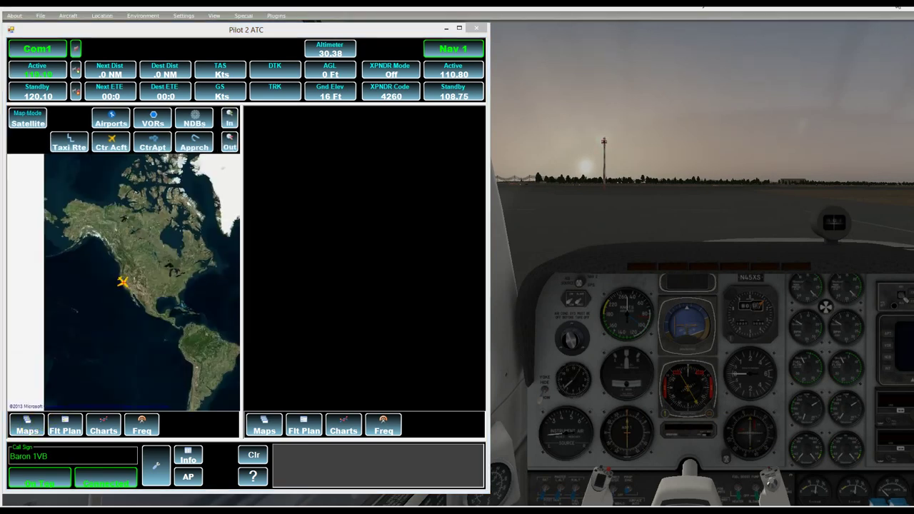
{"action": "left_click", "coordinate": [348, 428]}
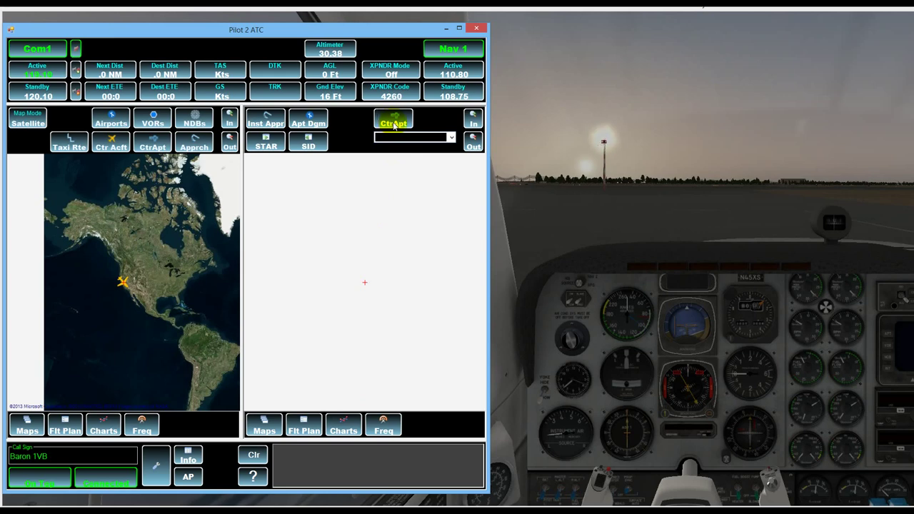
{"action": "left_click", "coordinate": [393, 126]}
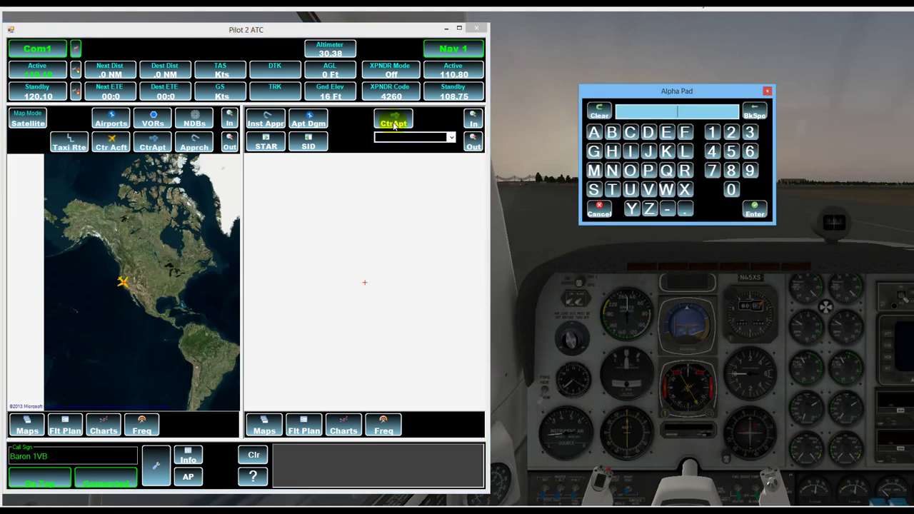
{"action": "type", "text": "ksac"}
{"action": "key", "text": "Return"}
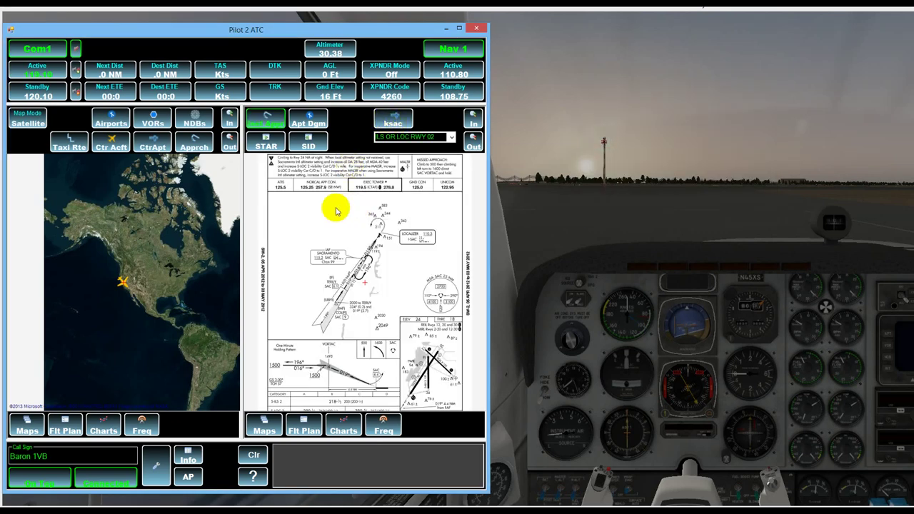
Step: Look through the KSAC airport diagram, STAR and SID charts, return to the airport diagram, and examine the aircraft's location on the map
{"action": "left_click", "coordinate": [310, 124]}
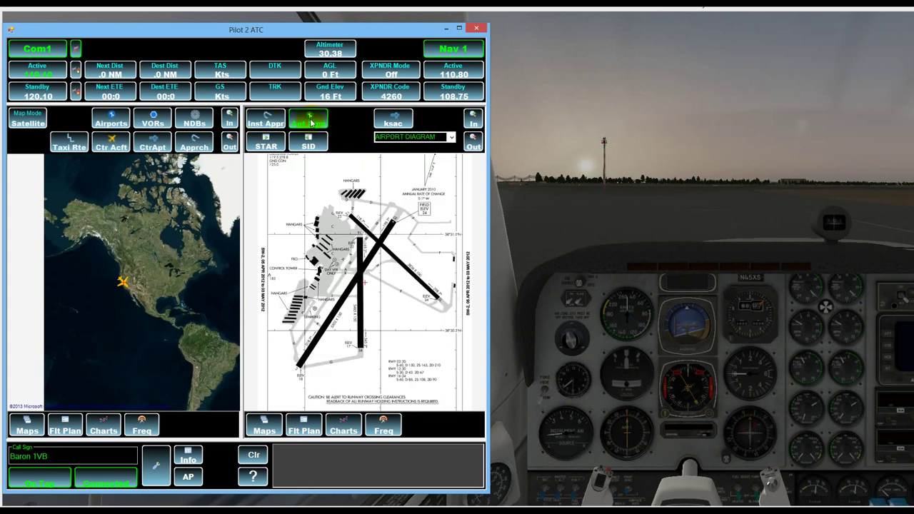
{"action": "left_click", "coordinate": [266, 146]}
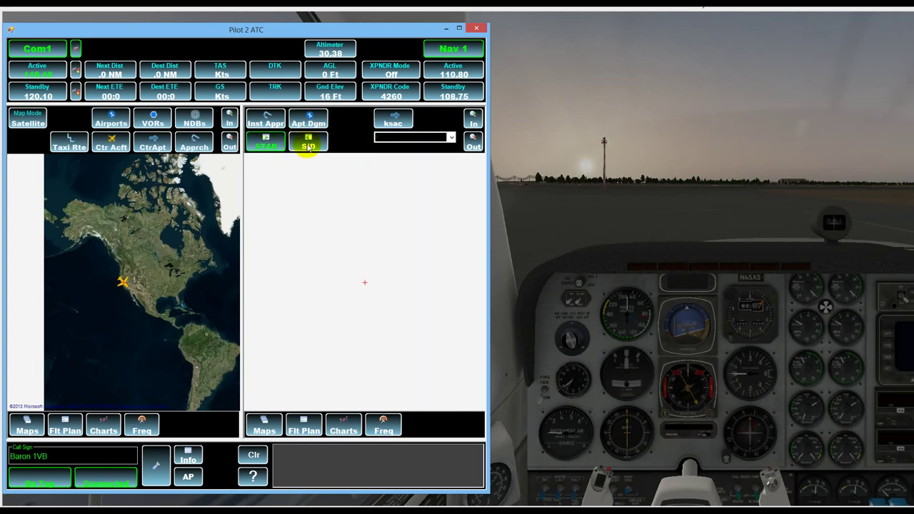
{"action": "left_click", "coordinate": [307, 146]}
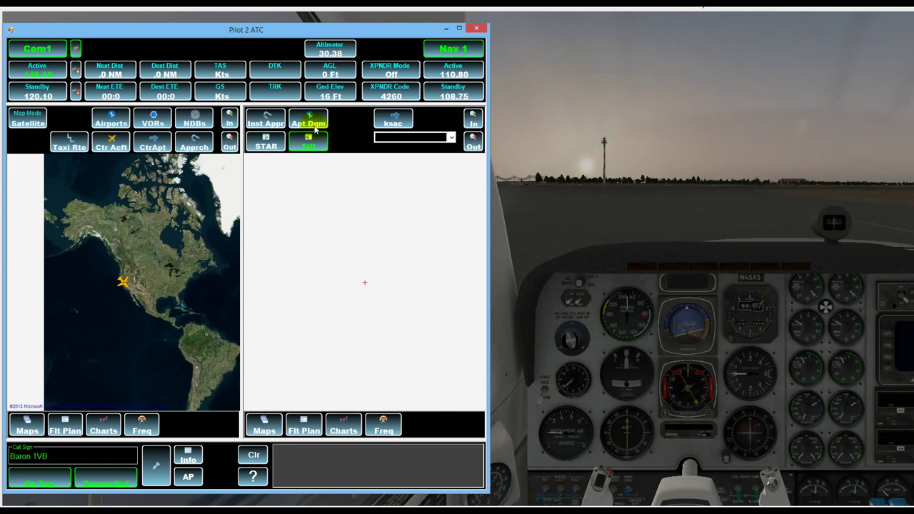
{"action": "left_click", "coordinate": [310, 124]}
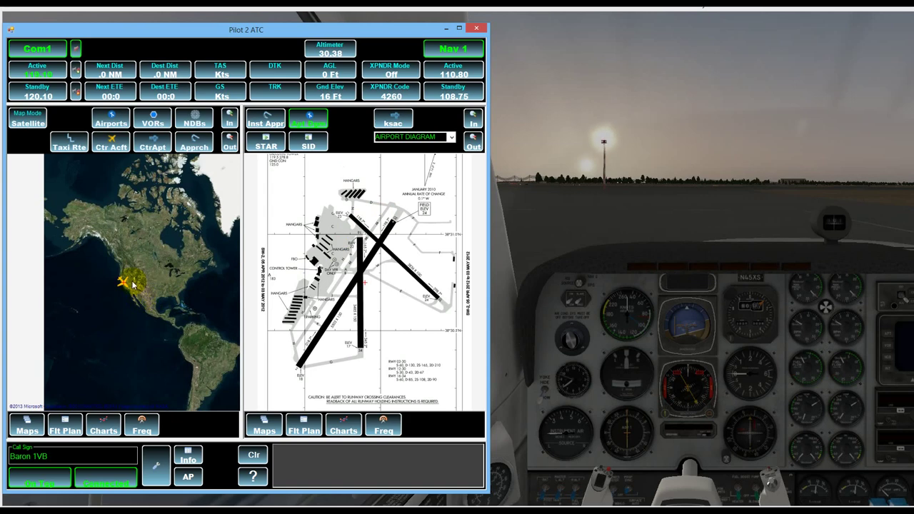
{"action": "scroll", "coordinate": [135, 282], "scroll_direction": "up", "scroll_amount": 1}
{"action": "scroll", "coordinate": [360, 278], "scroll_direction": "up", "scroll_amount": 1}
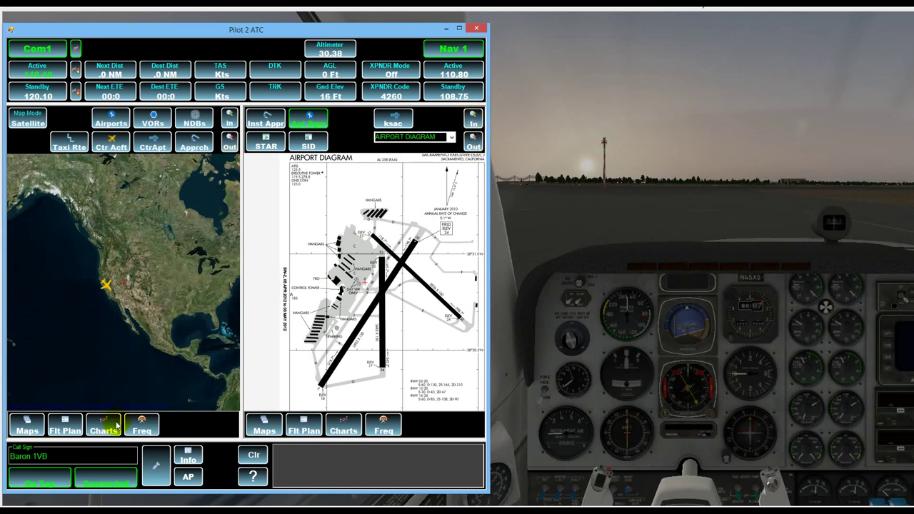
Step: Show the radio frequencies in place of the charts and change the call sign to Beech 1VB
{"action": "left_click", "coordinate": [384, 427]}
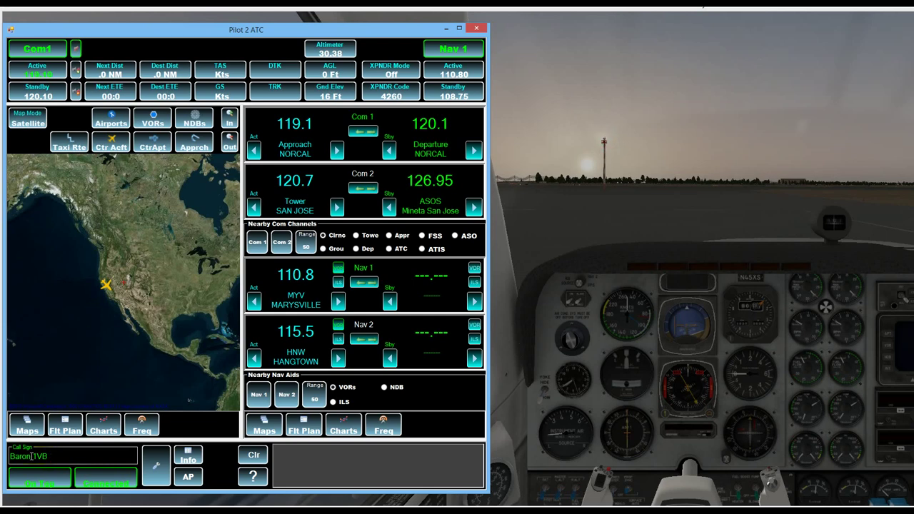
{"action": "left_click_drag", "start_coordinate": [30, 455], "coordinate": [5, 457]}
{"action": "type", "text": "Beech"}
{"action": "key", "text": "Return"}
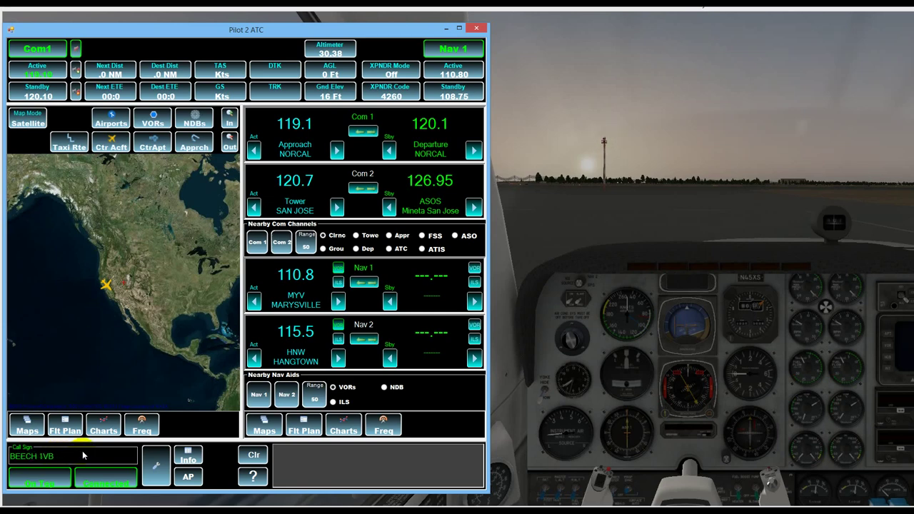
{"action": "left_click", "coordinate": [157, 467]}
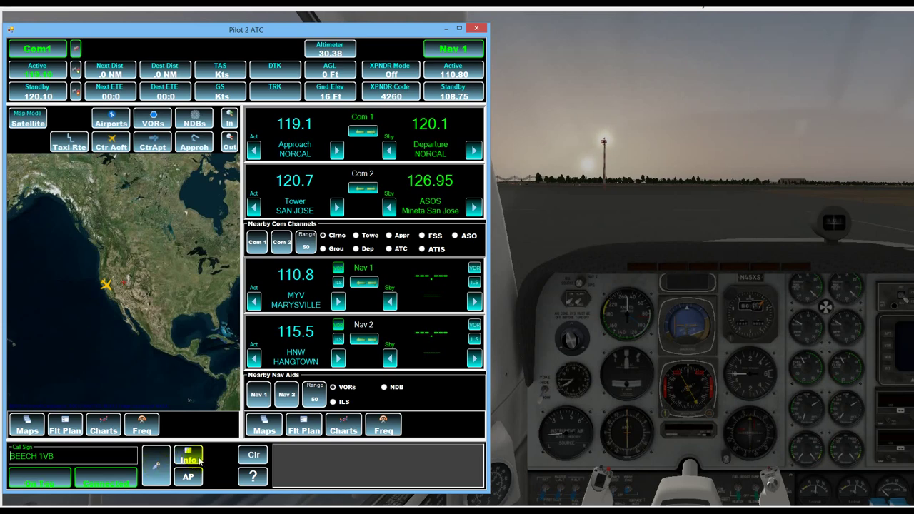
Step: Review the KSAC airport information, covering both the runway data and the frequency list, and close it
{"action": "left_click", "coordinate": [191, 459]}
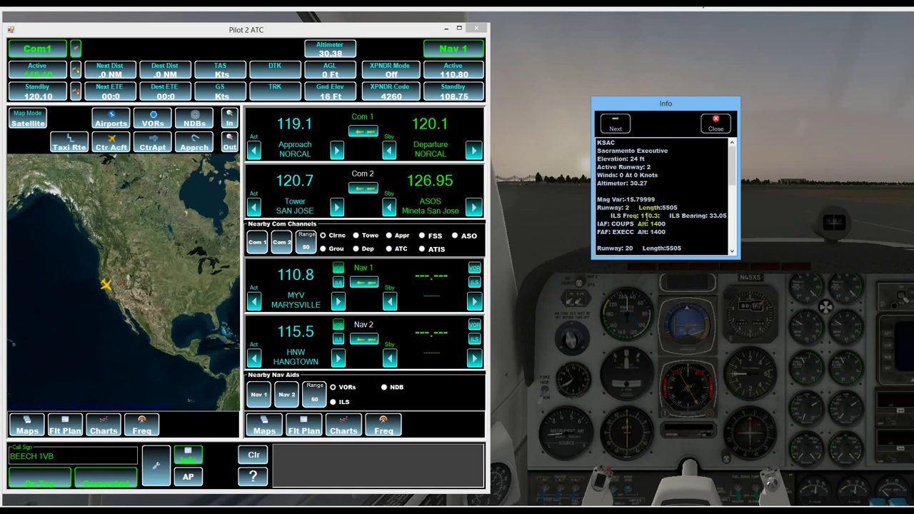
{"action": "left_click", "coordinate": [624, 129]}
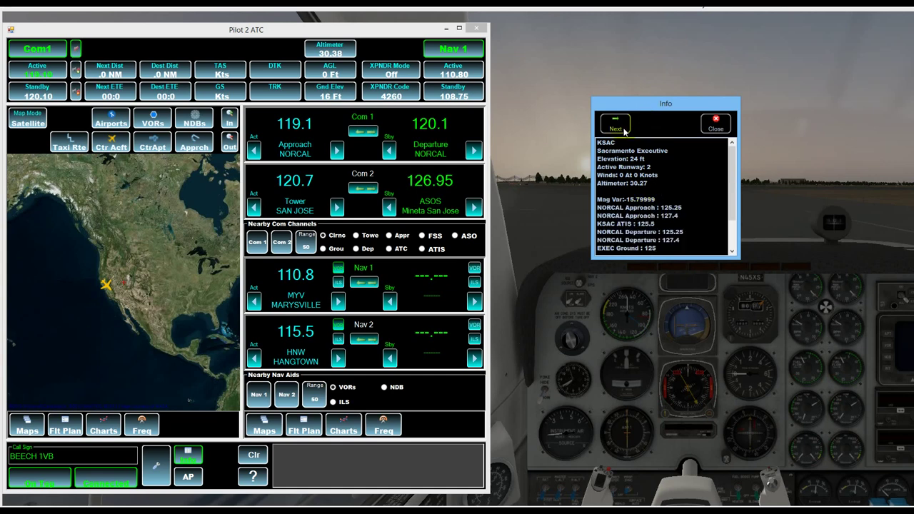
{"action": "left_click", "coordinate": [715, 125]}
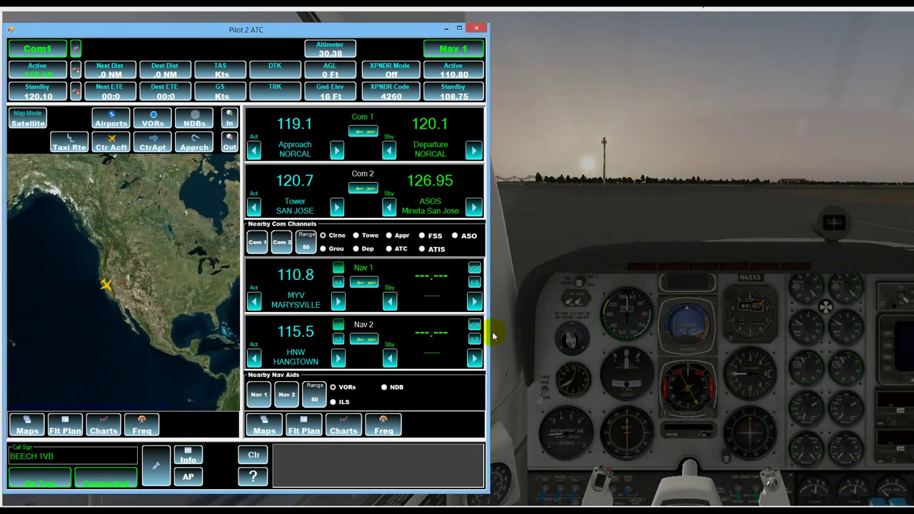
Step: Open the phrase help beside the main window and display the Ground controller's IFRClearanceRequest grammar
{"action": "left_click", "coordinate": [254, 478]}
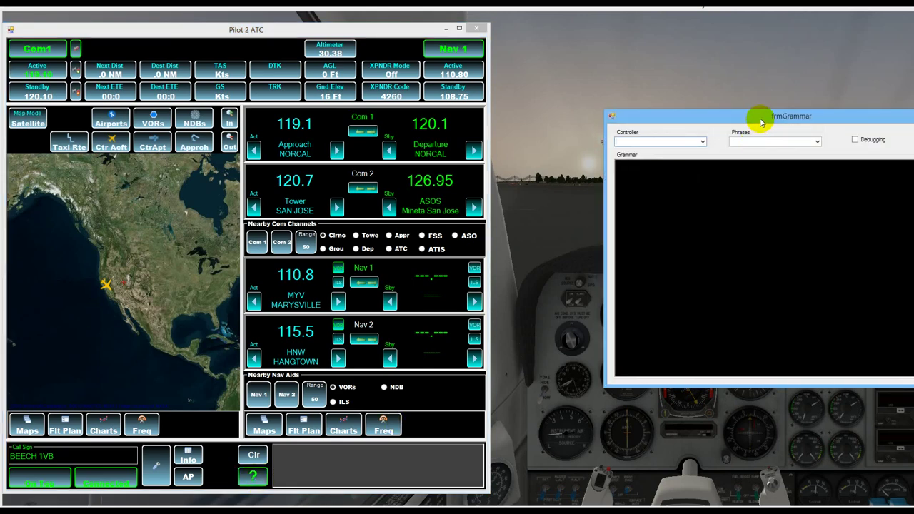
{"action": "left_click_drag", "start_coordinate": [755, 116], "coordinate": [669, 105]}
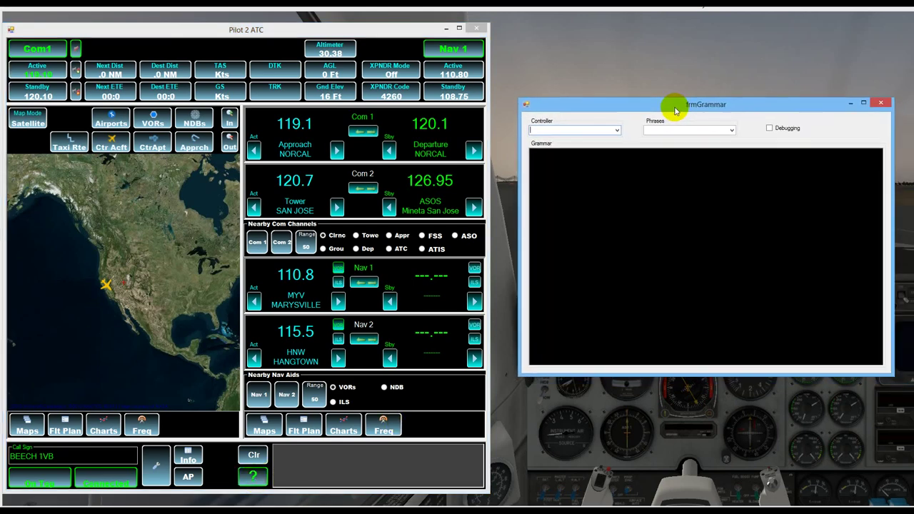
{"action": "left_click", "coordinate": [617, 130]}
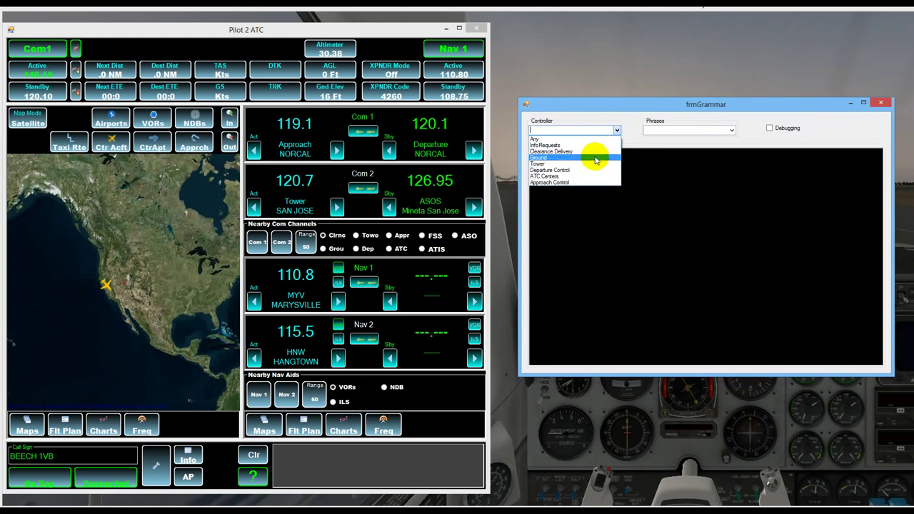
{"action": "left_click", "coordinate": [595, 158]}
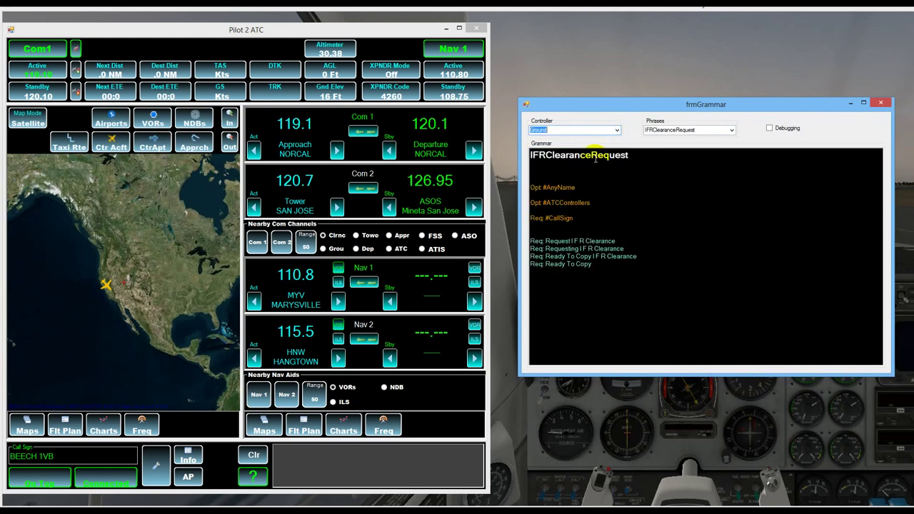
{"action": "left_click", "coordinate": [732, 130]}
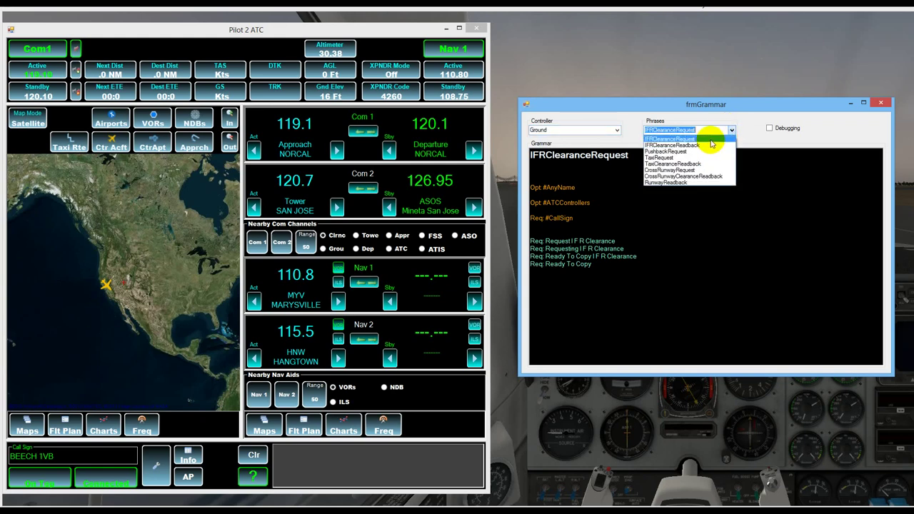
{"action": "left_click", "coordinate": [711, 140]}
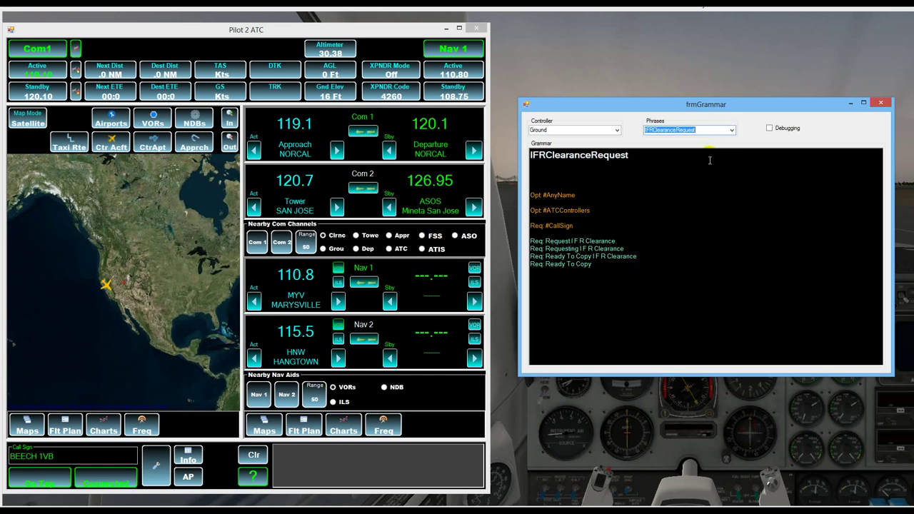
Step: View the Ground controller's grammar for the TaxiRequest and TaxiClearanceReadback phrases, ending on TaxiRequest
{"action": "left_click", "coordinate": [732, 130]}
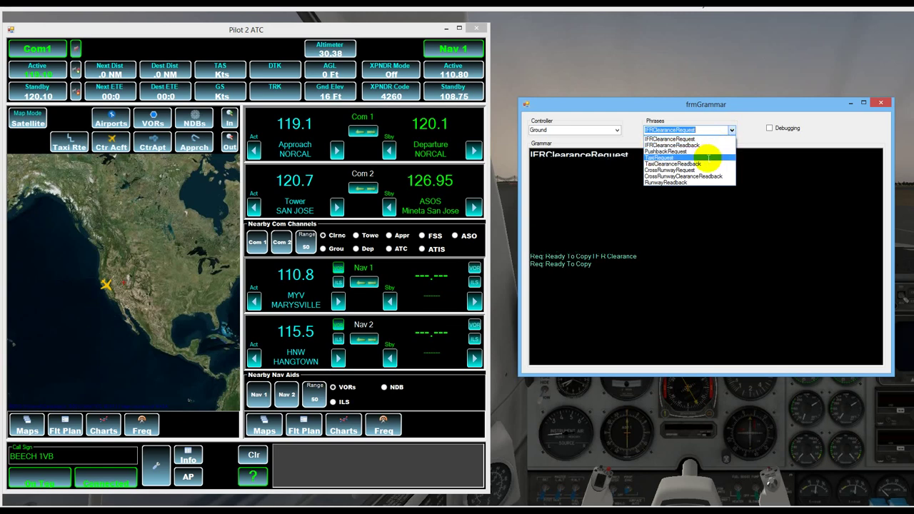
{"action": "left_click", "coordinate": [711, 157]}
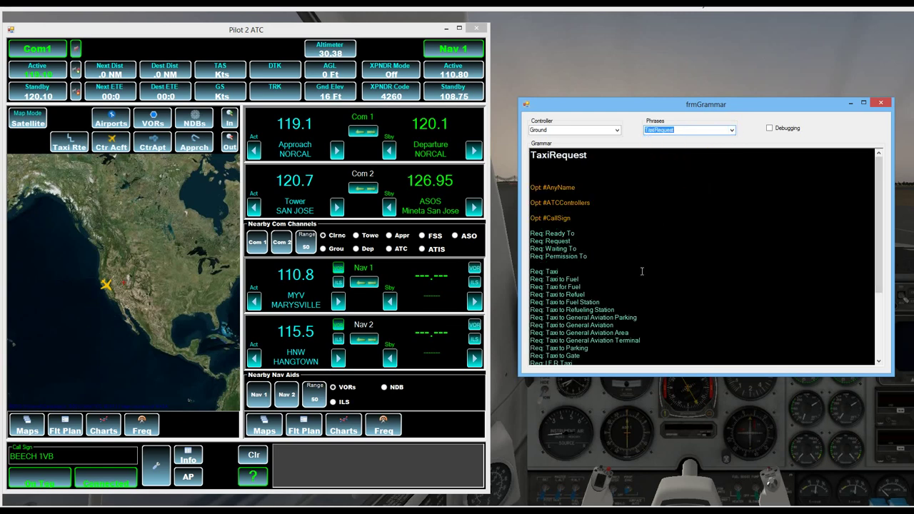
{"action": "key", "text": "Up"}
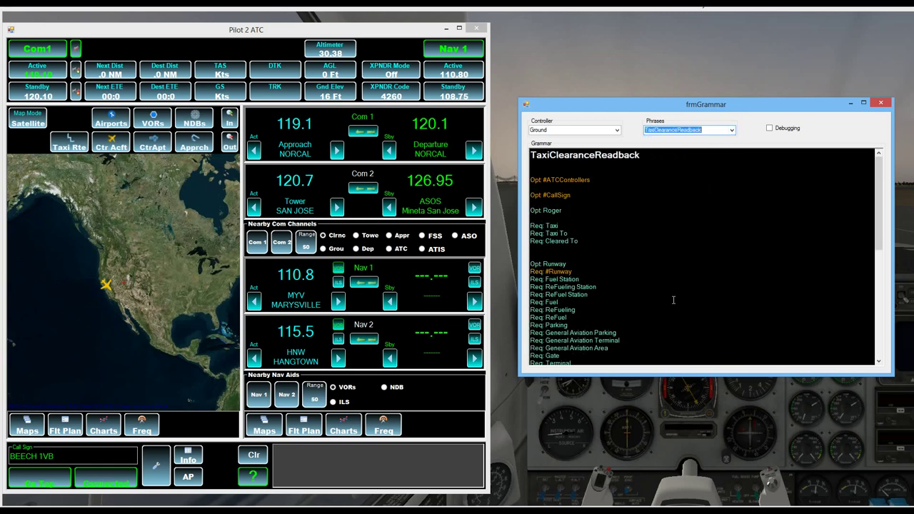
{"action": "key", "text": "Down"}
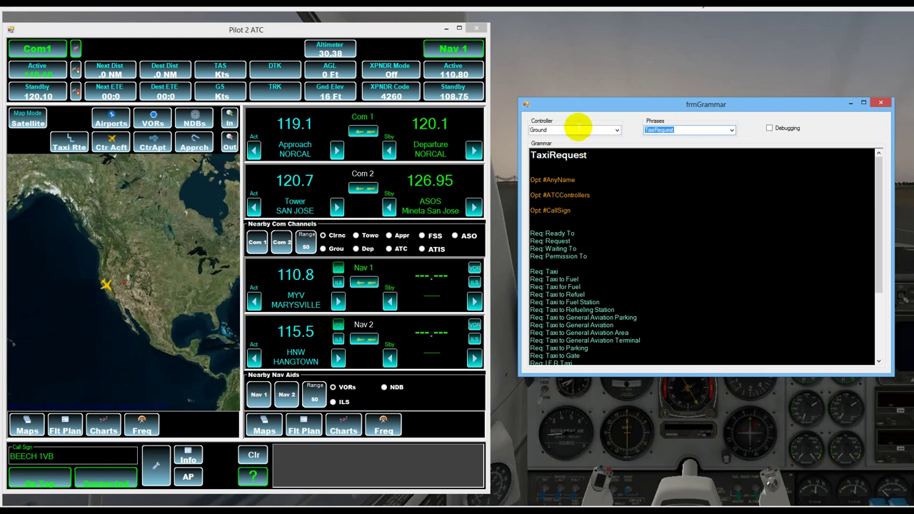
{"action": "mouse_move", "coordinate": [431, 16]}
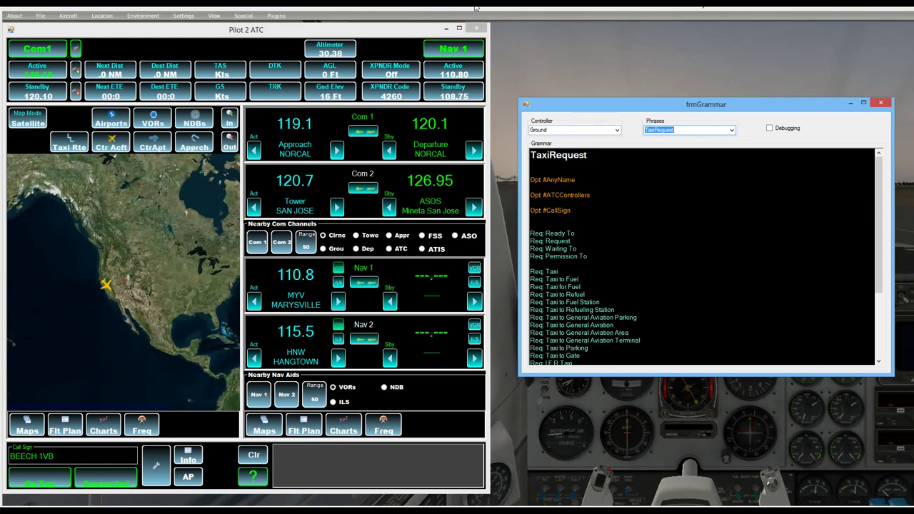